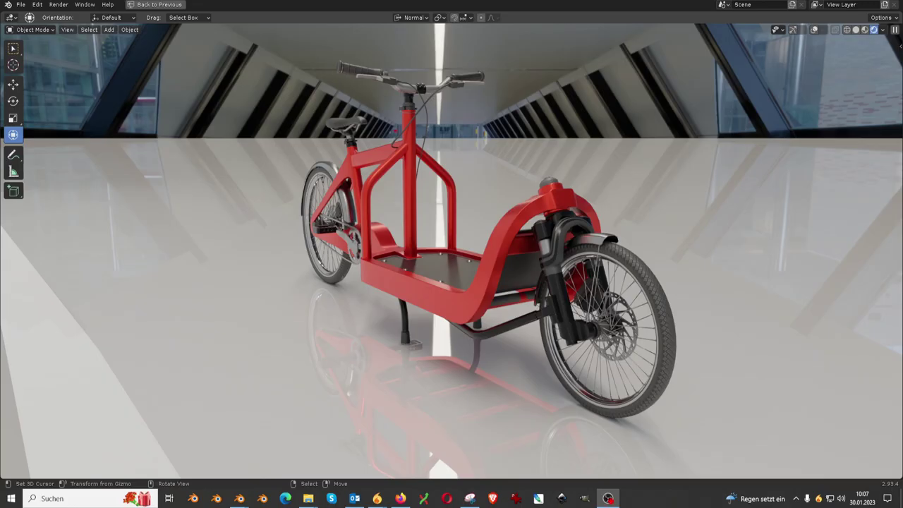
Step: Orbit to a side view of the bike and switch the viewport to Material Preview shading
middle_click_drag(585, 214, 548, 199)
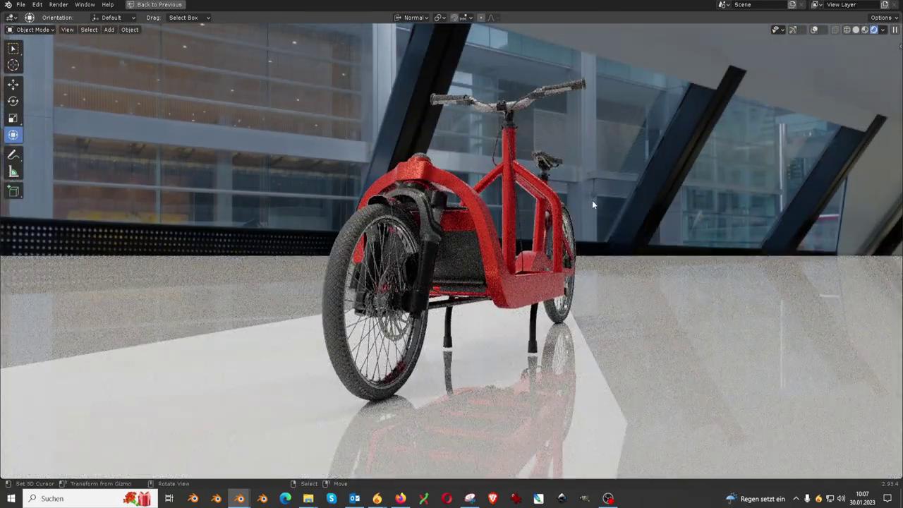
mouse_move(588, 206)
middle_mouse_down()
mouse_move(528, 213)
mouse_move(551, 226)
mouse_move(436, 211)
middle_mouse_up()
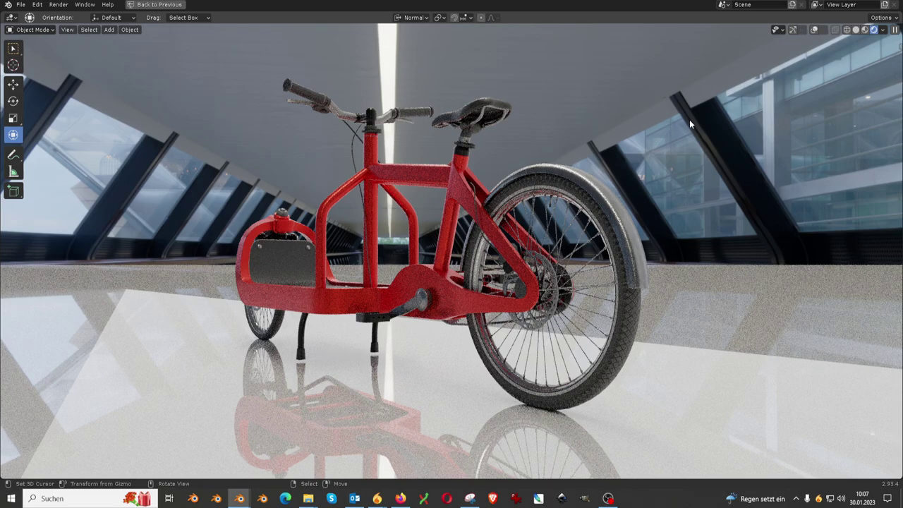
left_click(865, 30)
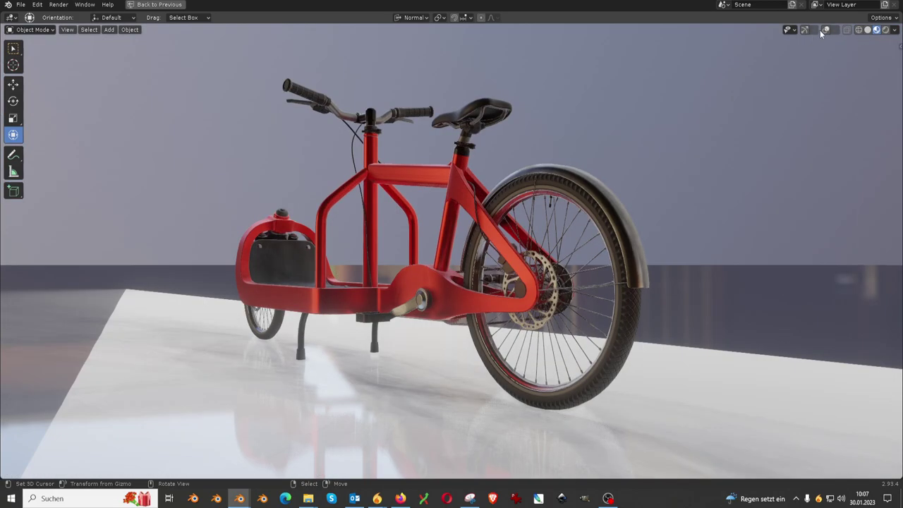
left_click(893, 30)
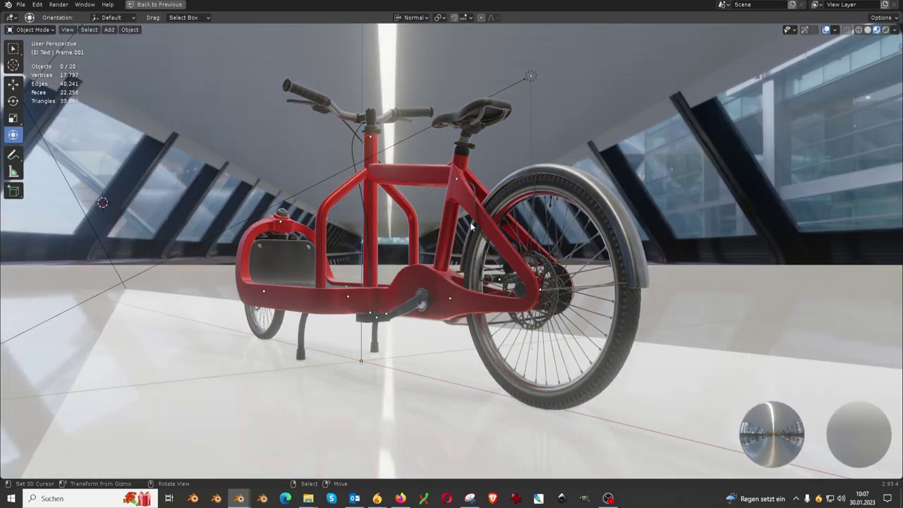
Step: Select the frame, front fork and front tire in turn, inspecting each in Edit Mode
mouse_move(595, 209)
middle_mouse_down()
mouse_move(454, 205)
mouse_move(434, 186)
middle_mouse_up()
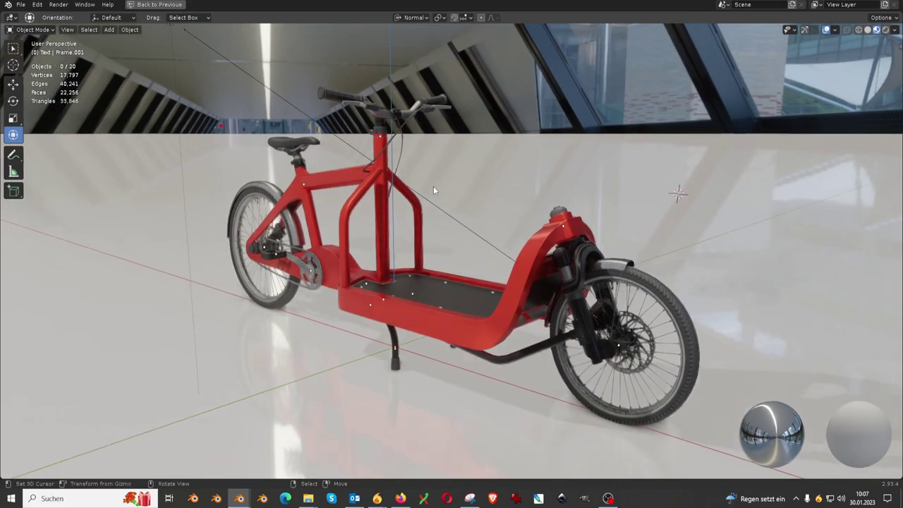
left_click(401, 305)
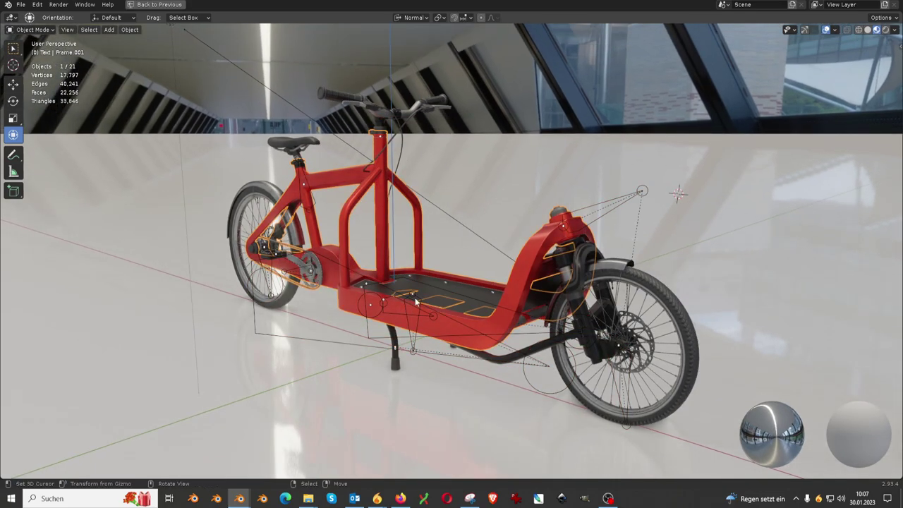
scroll(480, 290, "up", 3)
mouse_move(480, 291)
middle_mouse_down()
mouse_move(467, 242)
mouse_move(558, 201)
middle_mouse_up()
key("Tab")
key("Tab")
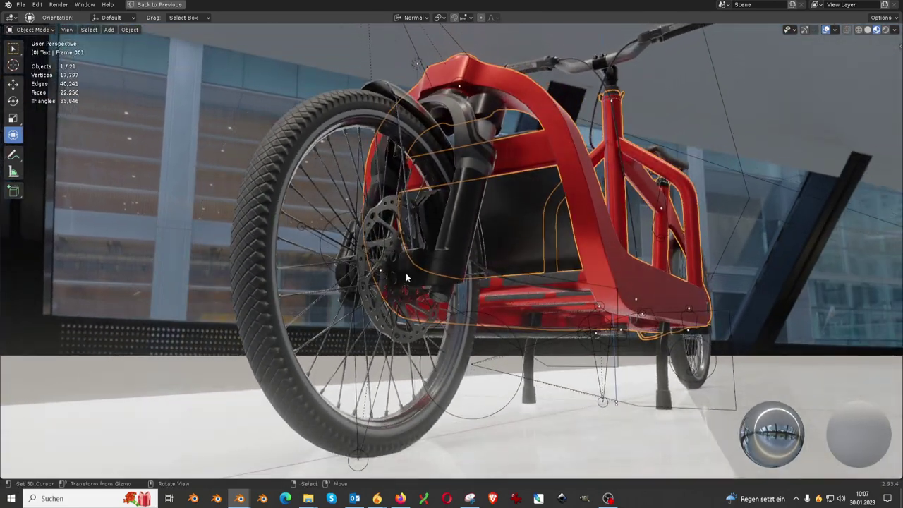
left_click(405, 273)
key("Tab")
key("Tab")
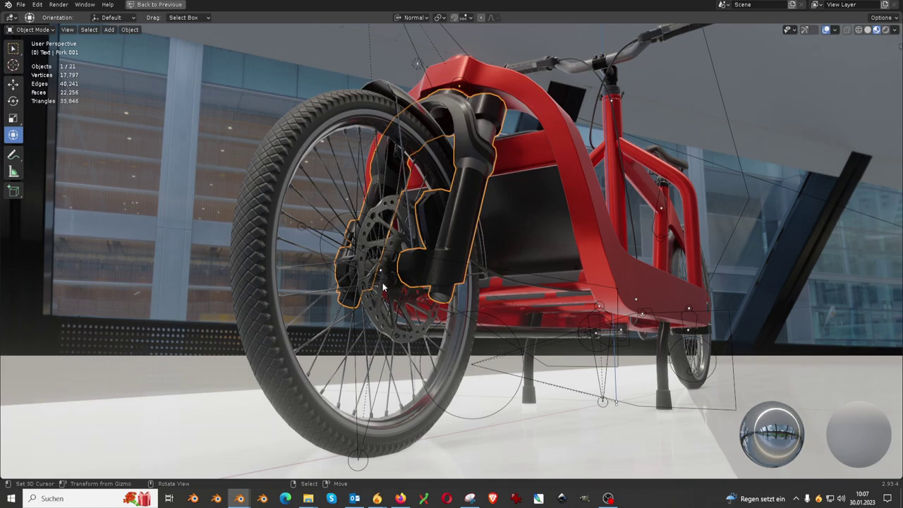
key("Tab")
Step: Hide the front wheel and mudguard to expose the fork, then view it from the other side
key("Tab")
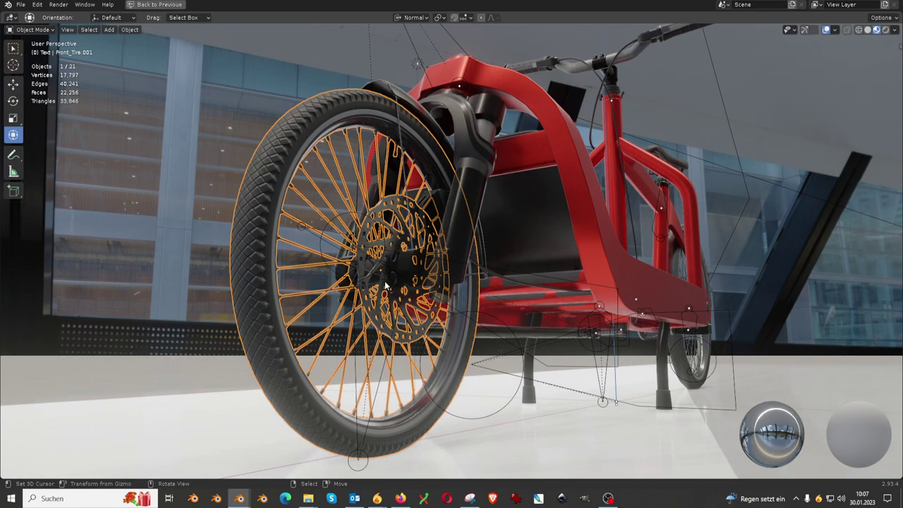
key("Tab")
key("h")
key("Tab")
key("Tab")
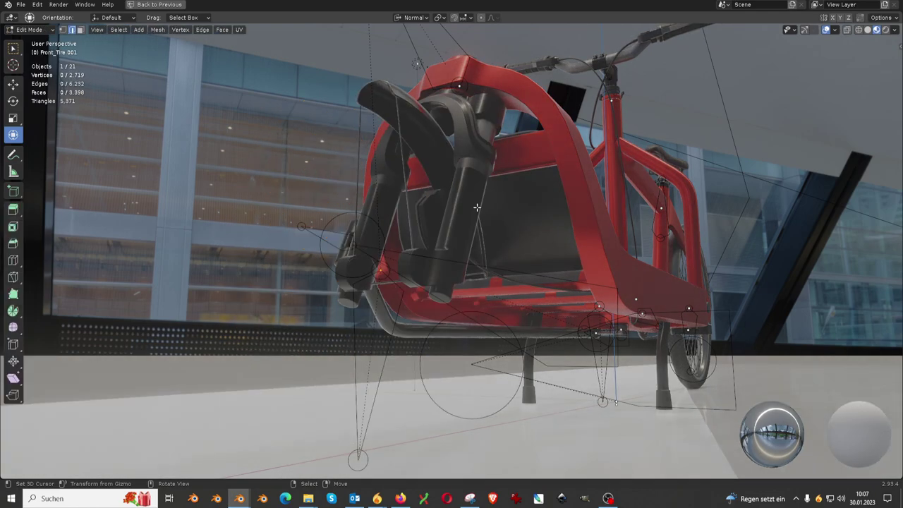
key("Tab")
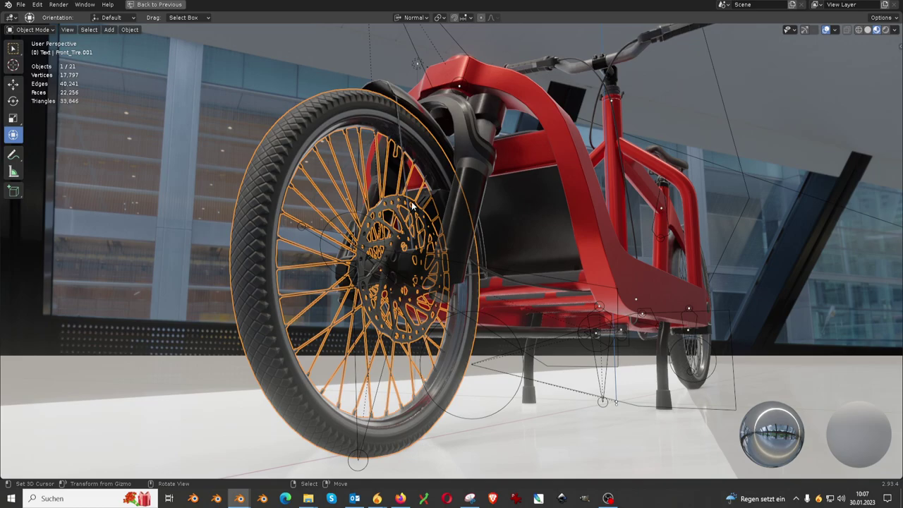
key("h")
left_click(459, 189)
key("Tab")
middle_click_drag(459, 189, 484, 213)
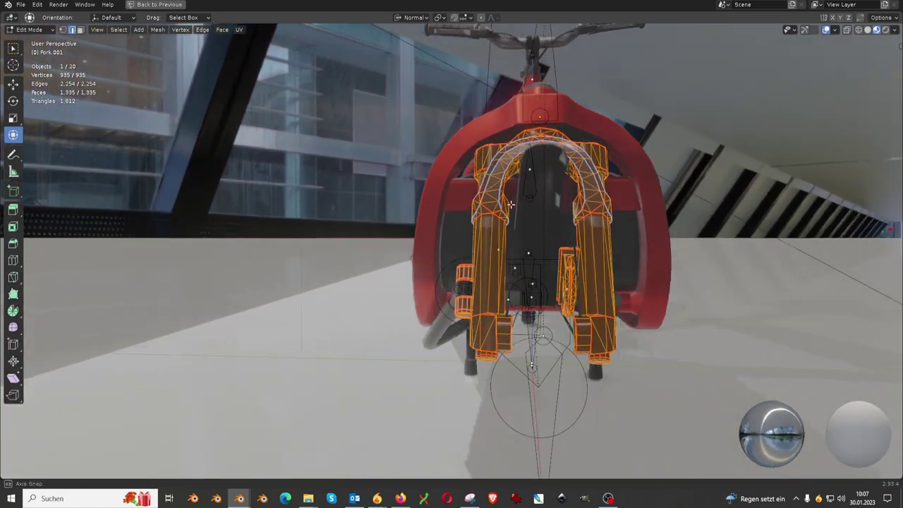
key("Tab")
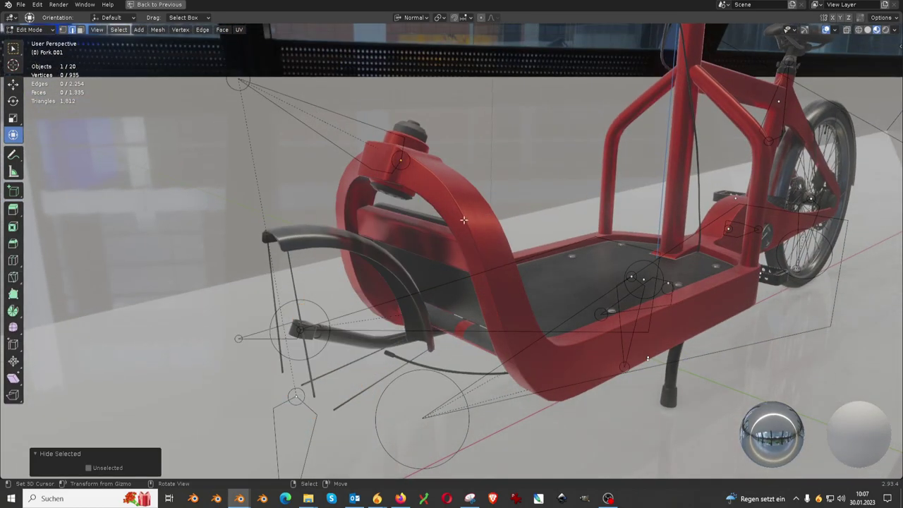
middle_click_drag(367, 250, 571, 247)
Step: Hide the front mudguard, fork, black tube and floor plane
key("h")
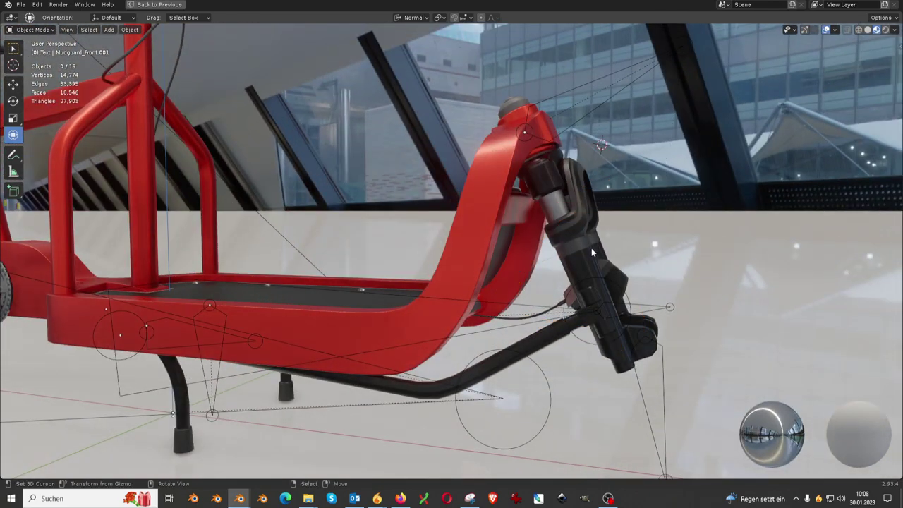
left_click(591, 248)
key("h")
mouse_move(520, 346)
middle_mouse_down()
mouse_move(575, 267)
mouse_move(571, 331)
middle_mouse_up()
key("h")
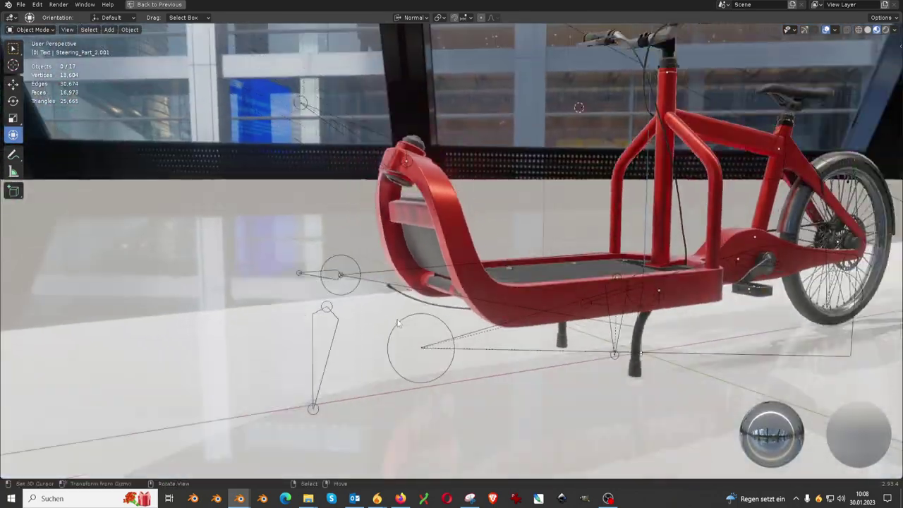
left_click(298, 298)
key("h")
Step: Hide the Transport_Plate.001 part, red cargo frame, small box and rear mudguard
mouse_move(552, 267)
middle_mouse_down()
mouse_move(395, 282)
mouse_move(505, 252)
mouse_move(512, 238)
mouse_move(633, 286)
middle_mouse_up()
left_click(512, 238)
key("h")
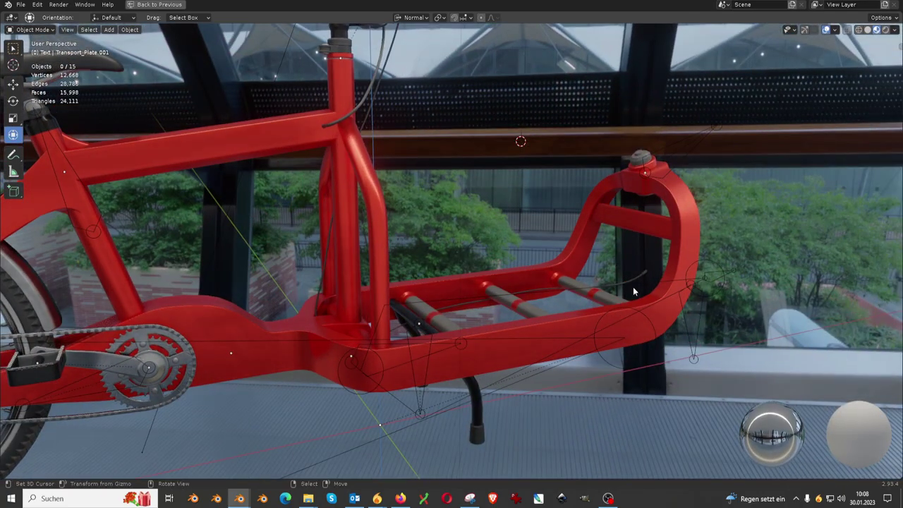
key("h")
mouse_move(617, 220)
middle_mouse_down()
mouse_move(398, 232)
mouse_move(491, 278)
mouse_move(369, 266)
middle_mouse_up()
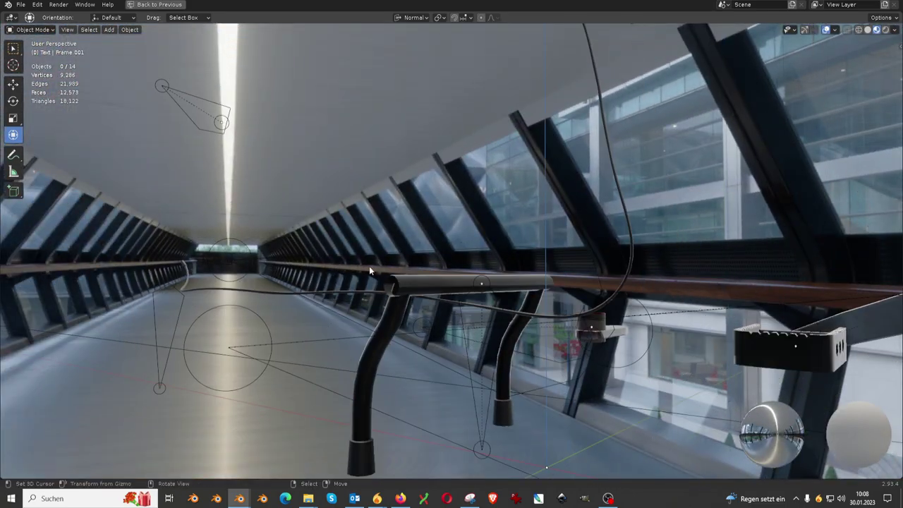
scroll(508, 304, "down", 5)
left_click(567, 310)
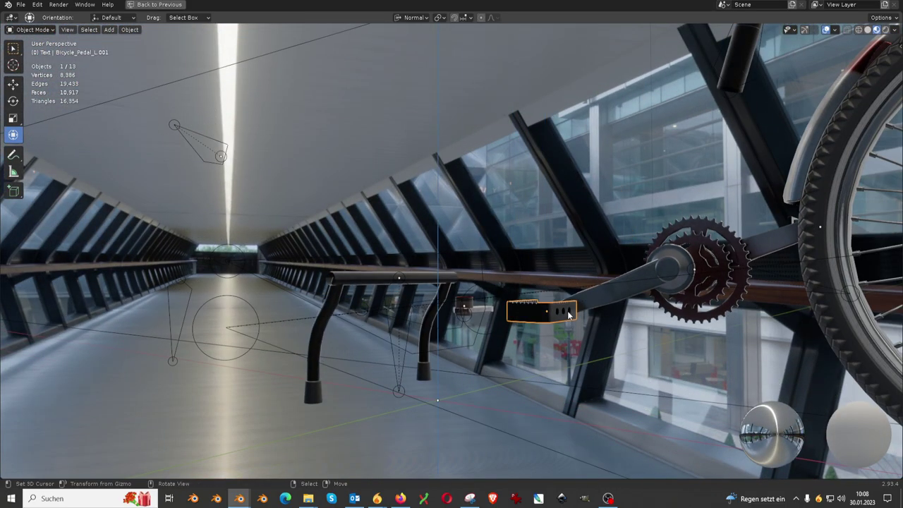
key("h")
key("h")
mouse_move(708, 258)
middle_mouse_down()
mouse_move(456, 302)
mouse_move(550, 319)
middle_mouse_up()
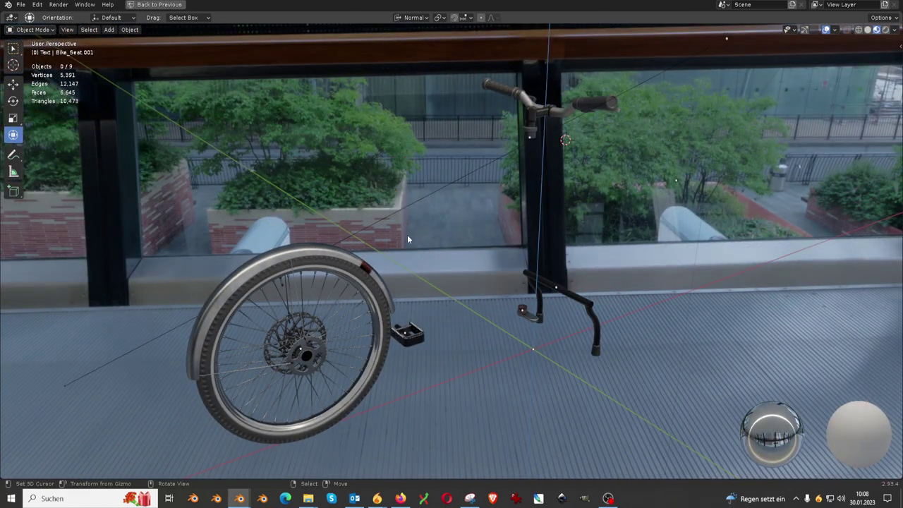
left_click(357, 250)
key("h")
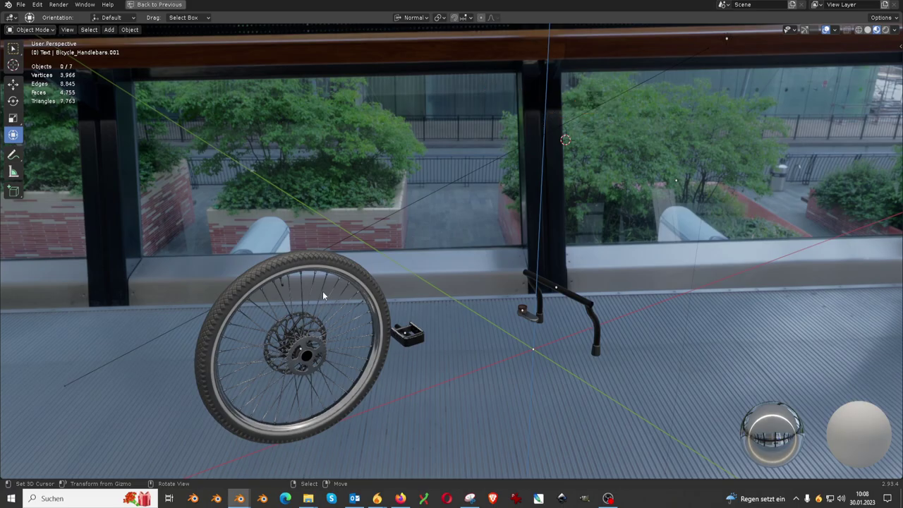
Step: Deselect the rear wheel and reveal all hidden bike parts with Alt+H
mouse_move(324, 296)
middle_mouse_down()
mouse_move(452, 268)
mouse_move(517, 224)
mouse_move(357, 222)
mouse_move(270, 235)
mouse_move(423, 272)
middle_mouse_up()
scroll(496, 255, "up", 5)
key("alt+a")
scroll(496, 255, "down", 5)
key("alt+h")
scroll(424, 272, "down", 3)
Step: Play the animation, deselect everything, and switch the armature into Pose Mode
key("space")
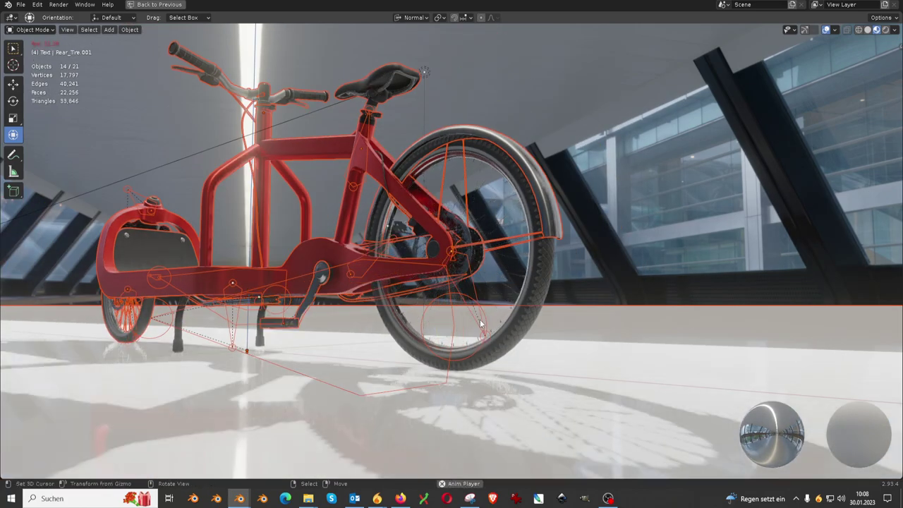
key("alt+a")
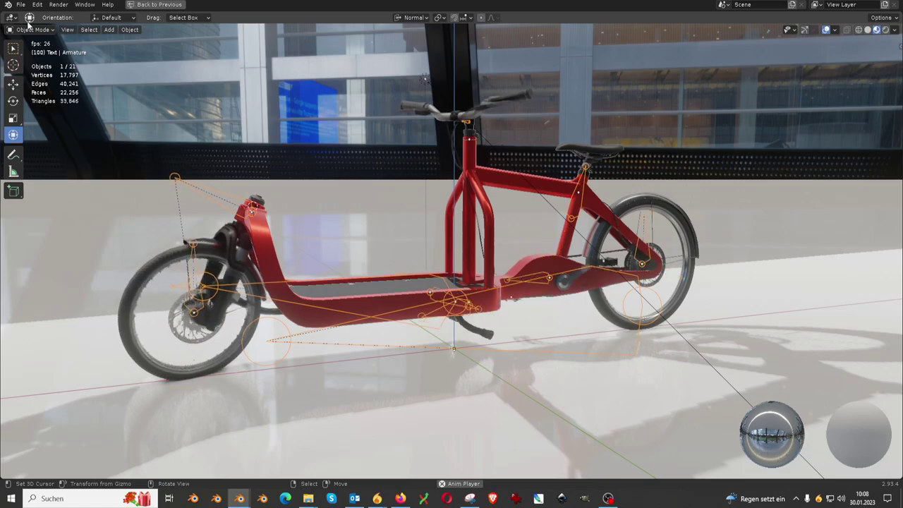
left_click(32, 62)
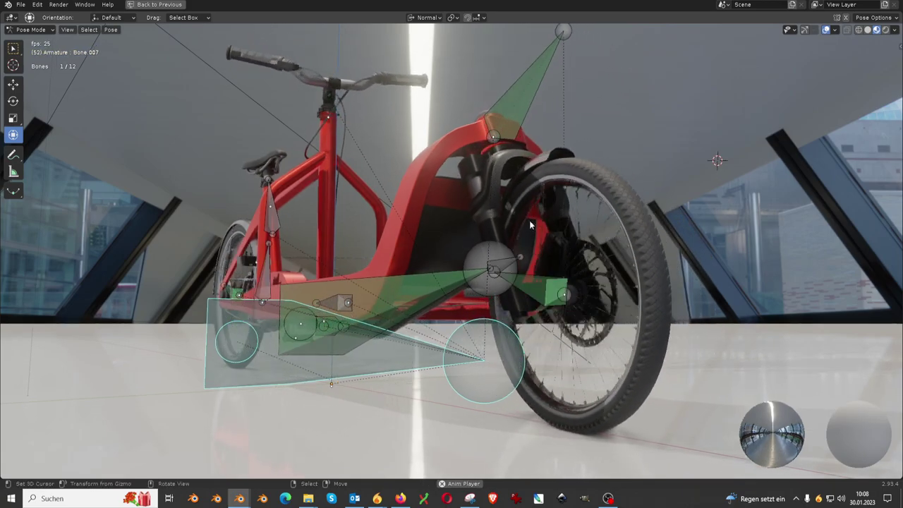
Step: Rotate the handlebar bone to steer the fork and front wheel back and forth
mouse_move(491, 263)
middle_mouse_down()
mouse_move(425, 264)
mouse_move(366, 182)
middle_mouse_up()
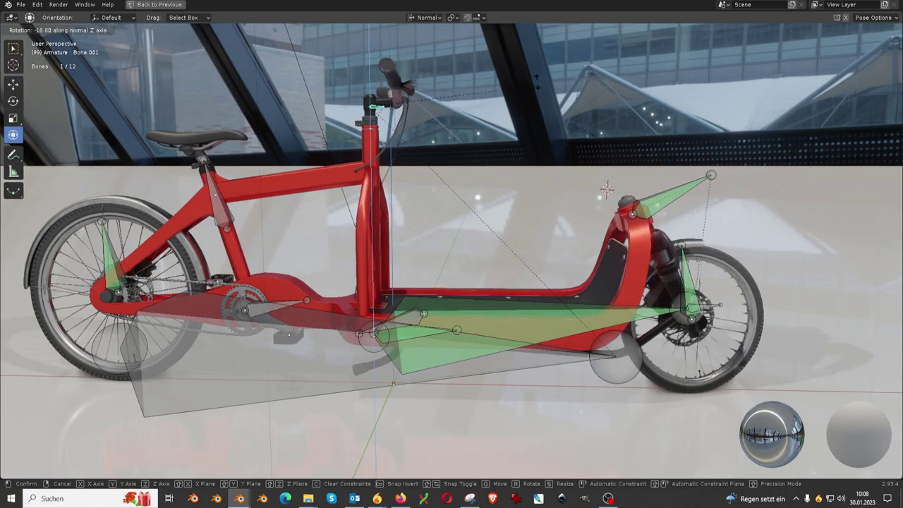
mouse_move(381, 110)
middle_mouse_down()
mouse_move(515, 117)
mouse_move(559, 158)
mouse_move(363, 56)
mouse_move(20, 161)
middle_mouse_up()
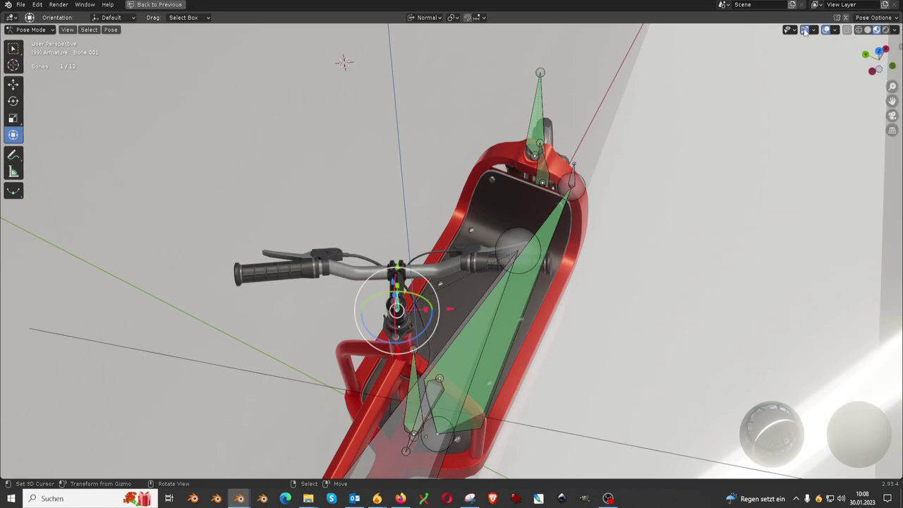
scroll(412, 301, "up", 3)
left_click_drag(415, 327, 368, 351)
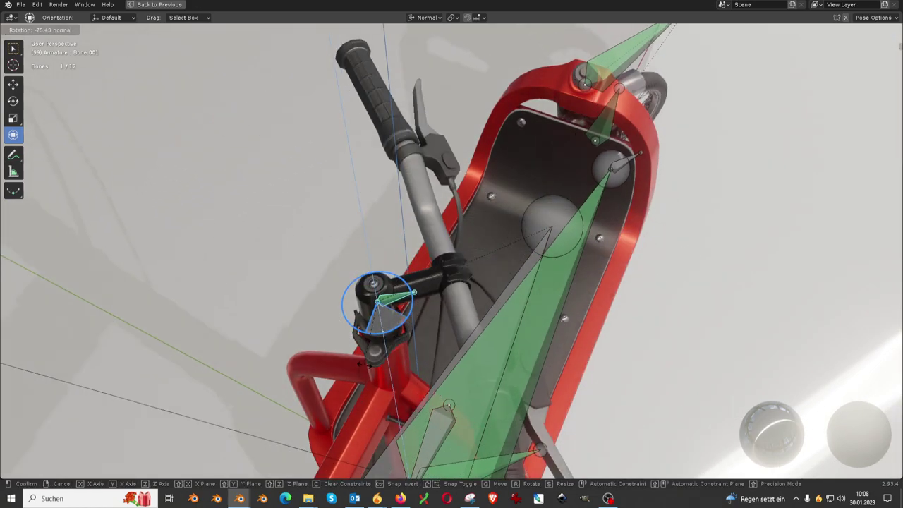
left_click_drag(361, 381, 437, 332)
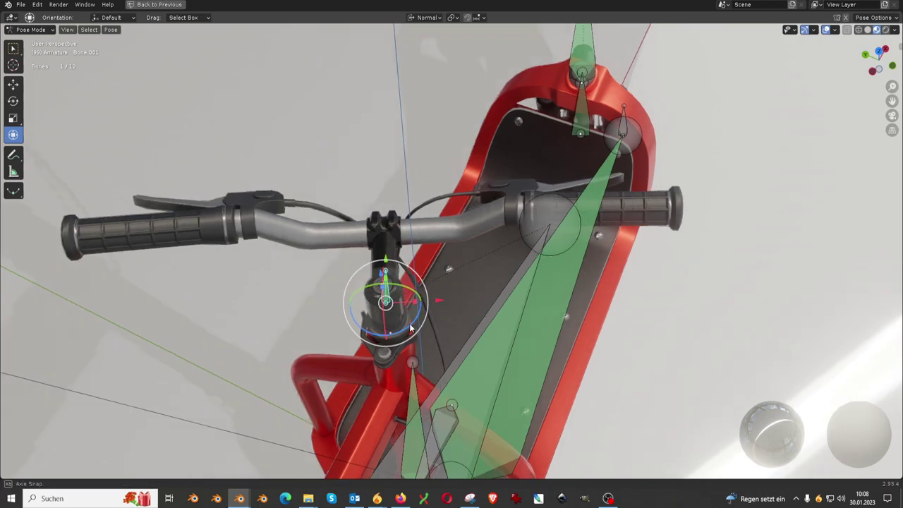
middle_click_drag(437, 332, 551, 322)
left_click_drag(551, 322, 536, 332)
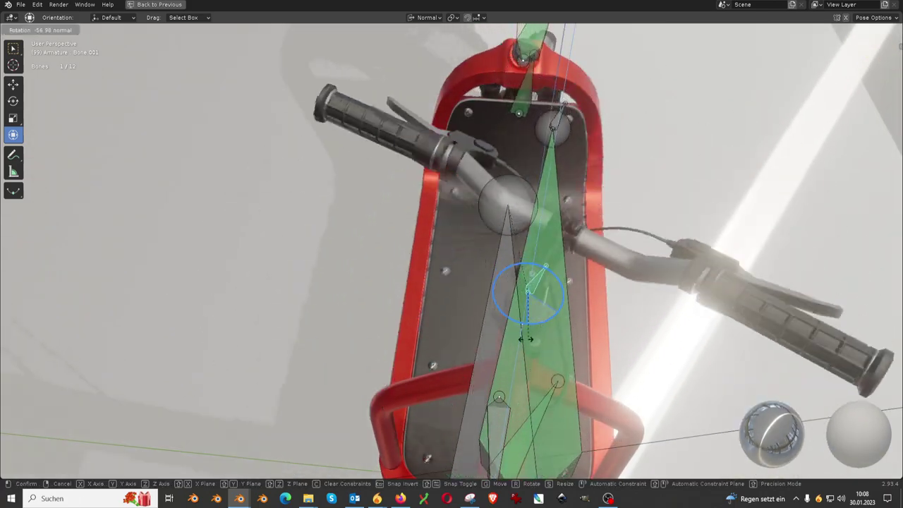
Step: Hide the viewport overlays and steer the handlebars further from a top view
mouse_move(536, 332)
middle_mouse_down()
mouse_move(502, 322)
mouse_move(391, 122)
middle_mouse_up()
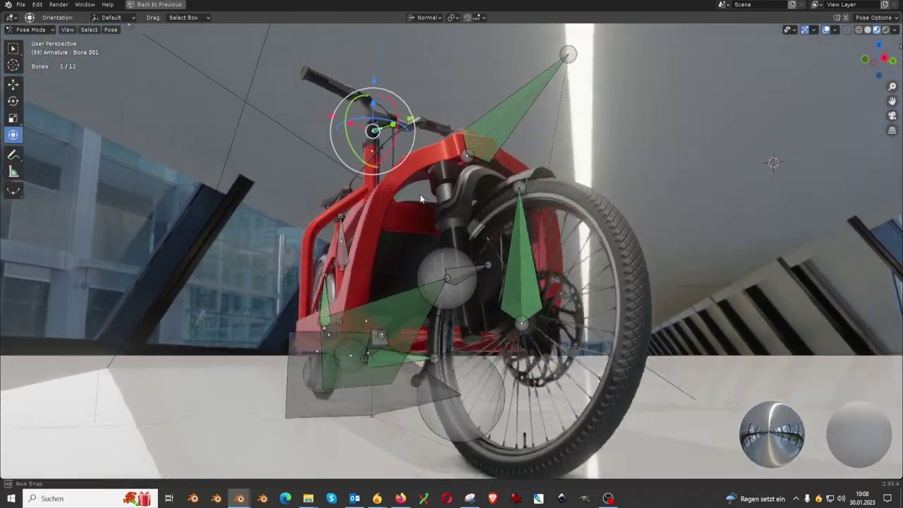
mouse_move(378, 122)
left_mouse_down()
mouse_move(371, 132)
mouse_move(580, 95)
left_mouse_up()
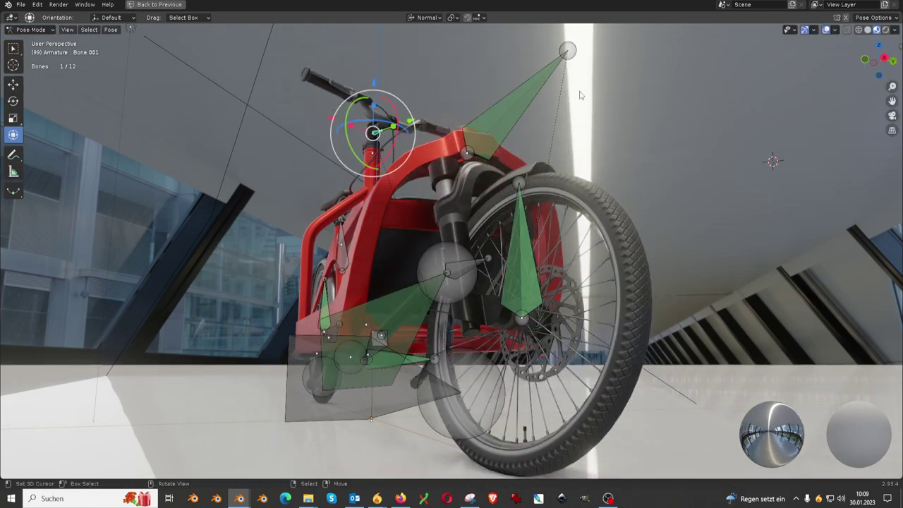
left_click(826, 29)
left_click_drag(390, 125, 401, 117)
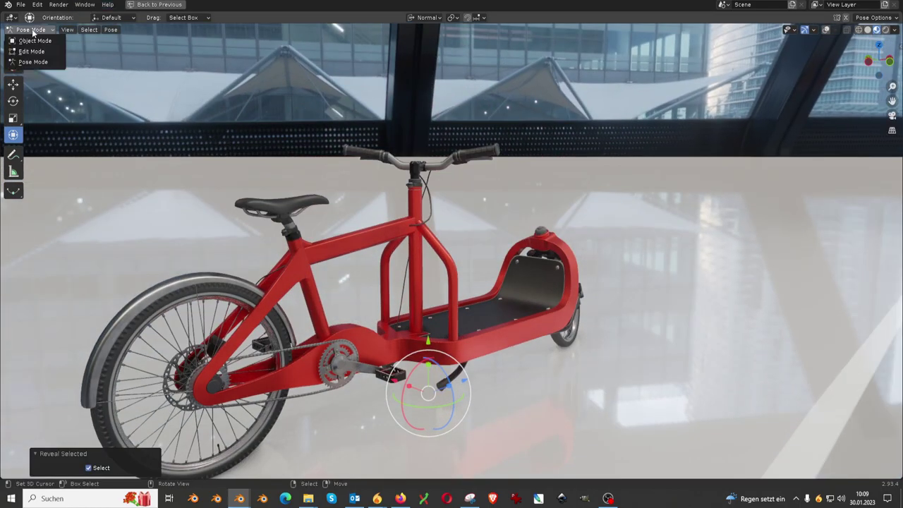
Step: Turn overlays back on, pose the armature, and hide every bone except the handlebar bone
middle_click_drag(659, 294, 536, 241)
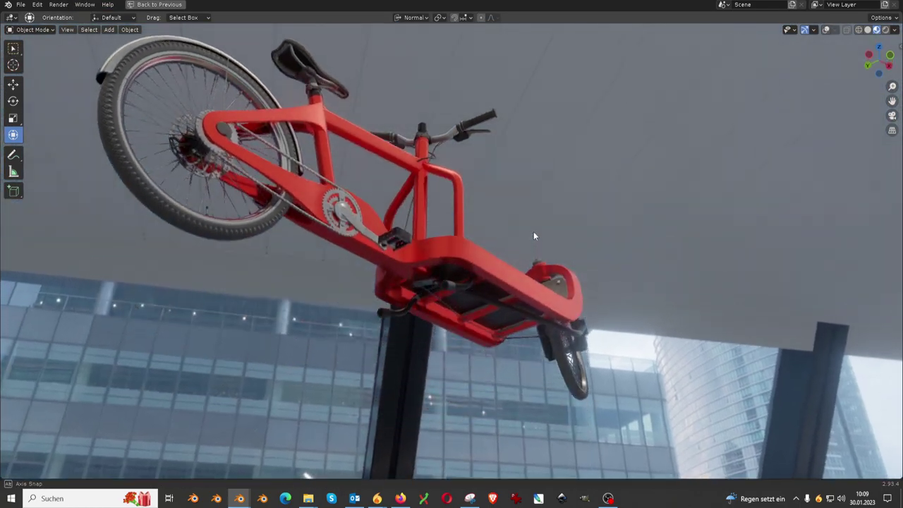
scroll(535, 240, "up", 2)
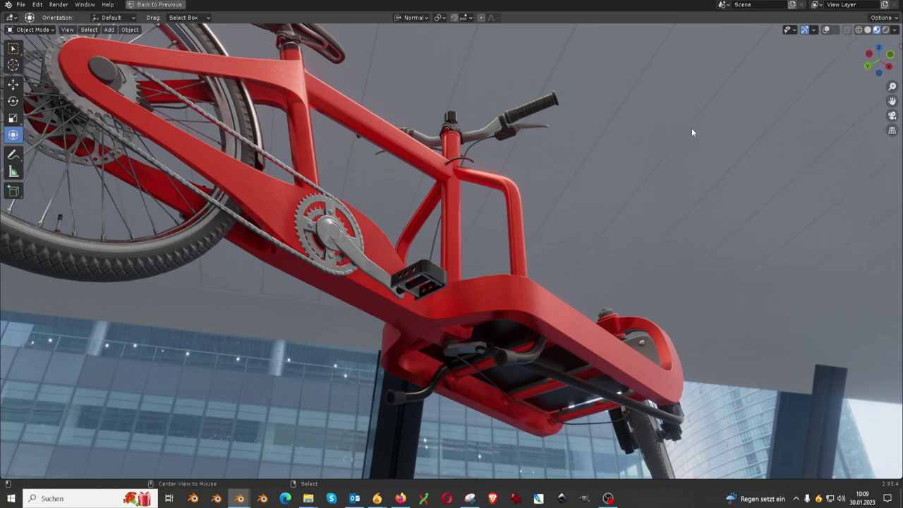
left_click(826, 30)
left_click(454, 125)
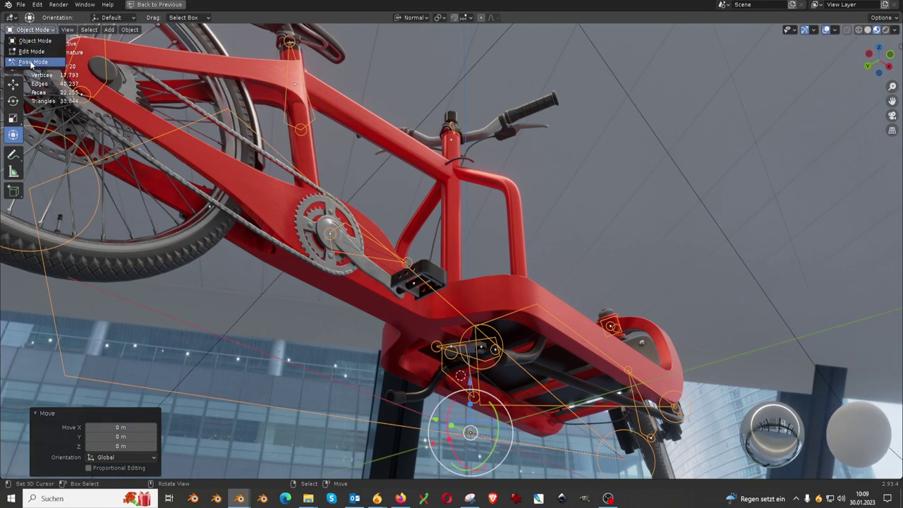
left_click(31, 64)
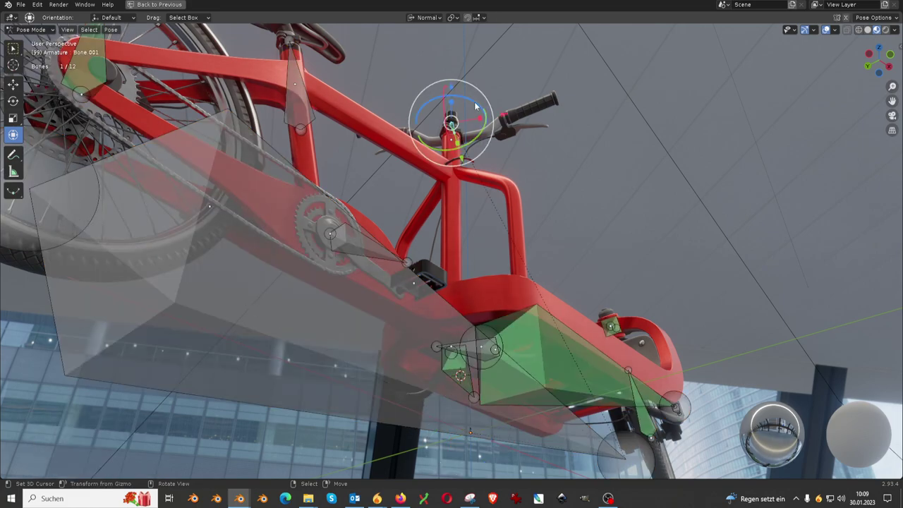
key("shift+h")
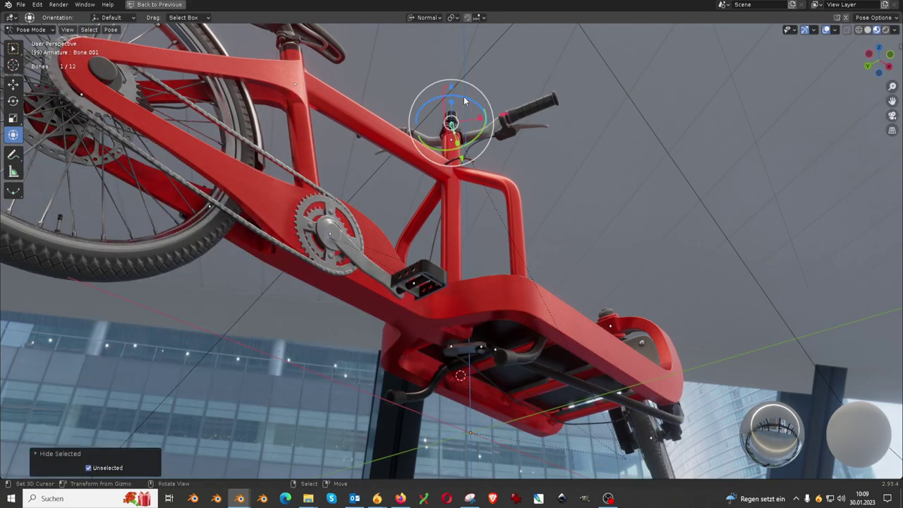
Step: Rotate the handlebar bone to several new angles, viewing from below and the side
key("r")
key("r")
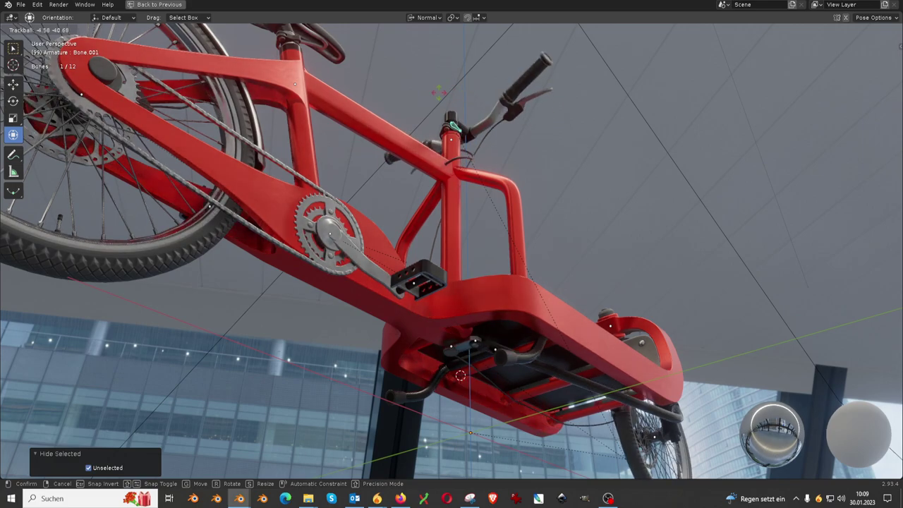
left_click(460, 375)
middle_click_drag(460, 375, 484, 81)
scroll(484, 81, "up", 3)
left_click_drag(474, 46, 457, 36)
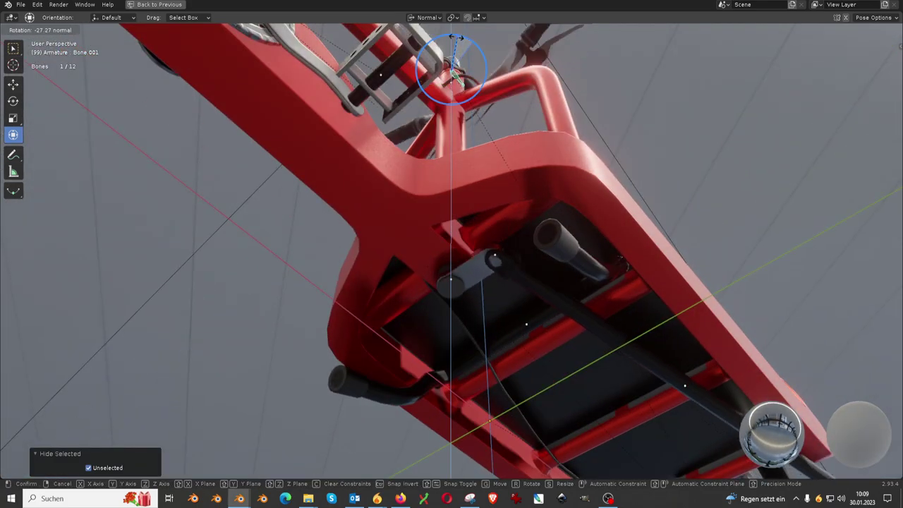
left_click(496, 48)
middle_click_drag(496, 48, 533, 75)
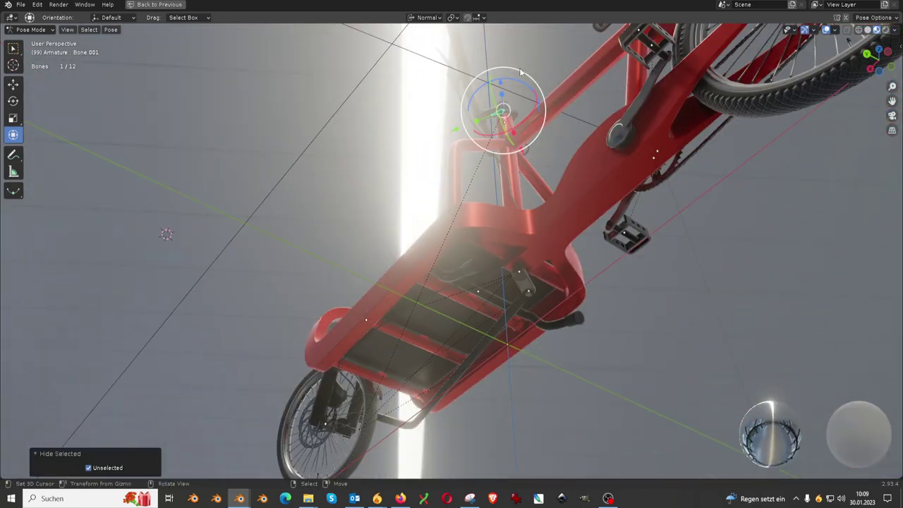
left_click(509, 80)
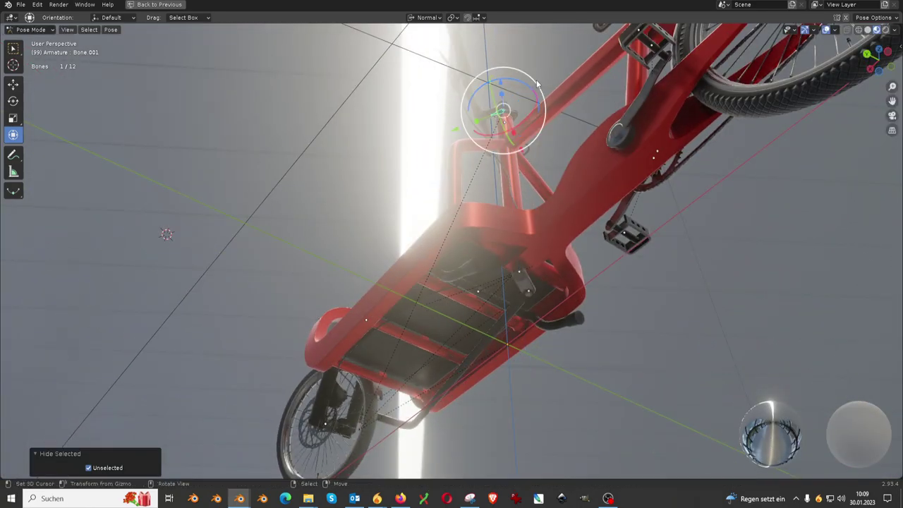
mouse_move(509, 79)
middle_mouse_down()
mouse_move(536, 161)
mouse_move(600, 186)
mouse_move(530, 248)
middle_mouse_up()
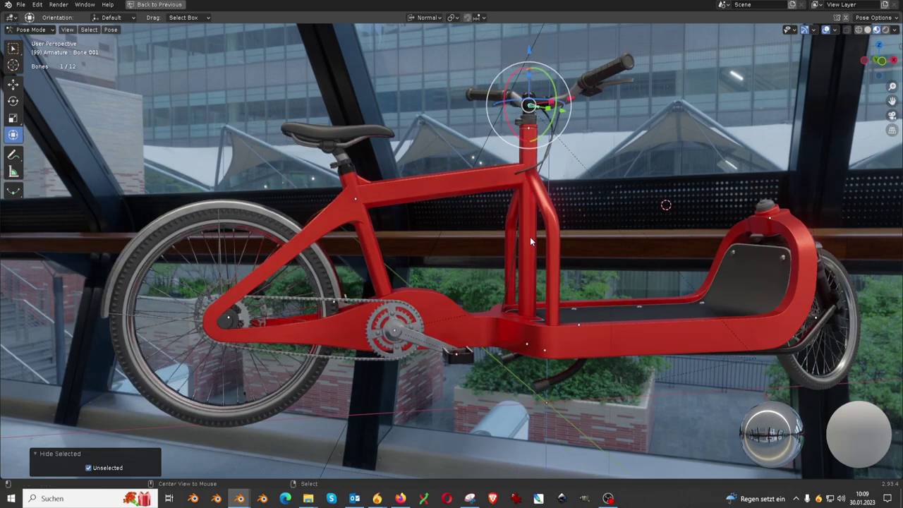
Step: Unhide all bones and rotate the crank bone
key("alt+h")
left_click(443, 321)
key("r")
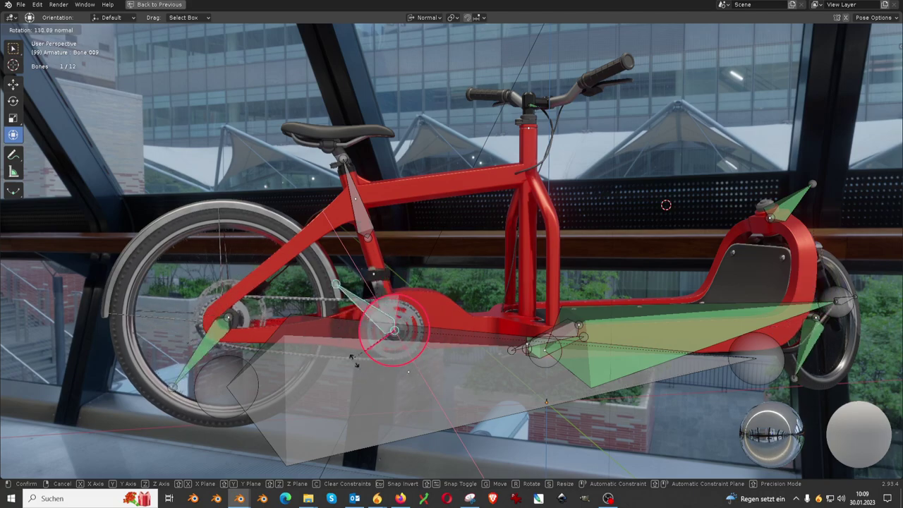
left_click(326, 305)
Step: Move the saddle bone to a new position and return the armature to Object Mode
scroll(380, 240, "up", 2)
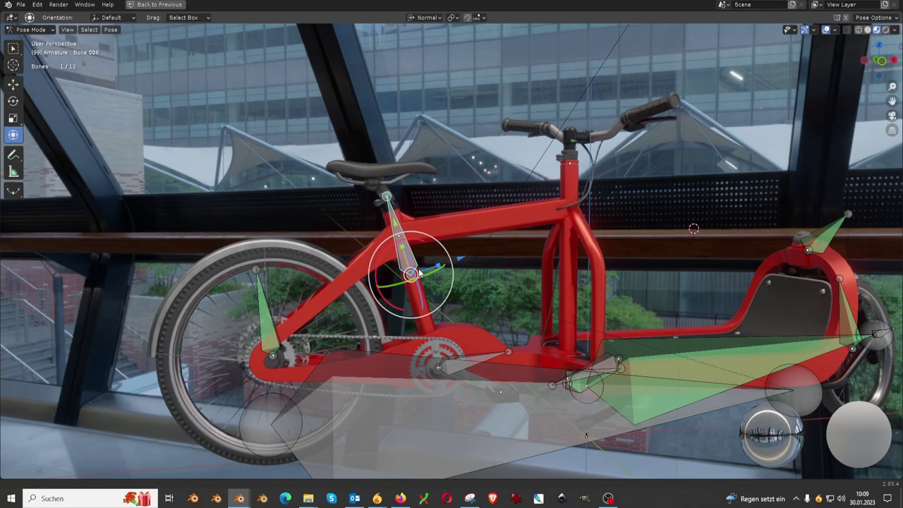
scroll(379, 240, "up", 3)
key("g")
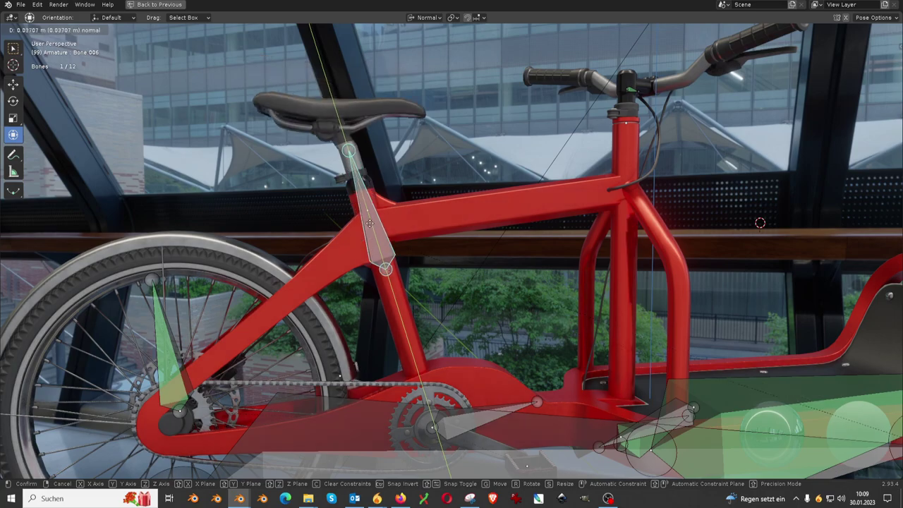
left_click(381, 275)
scroll(414, 254, "down", 5)
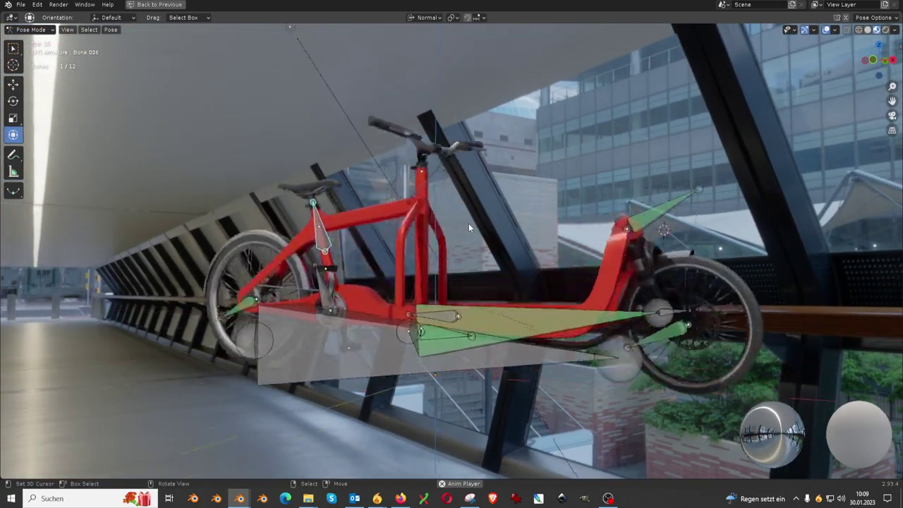
left_click(30, 29)
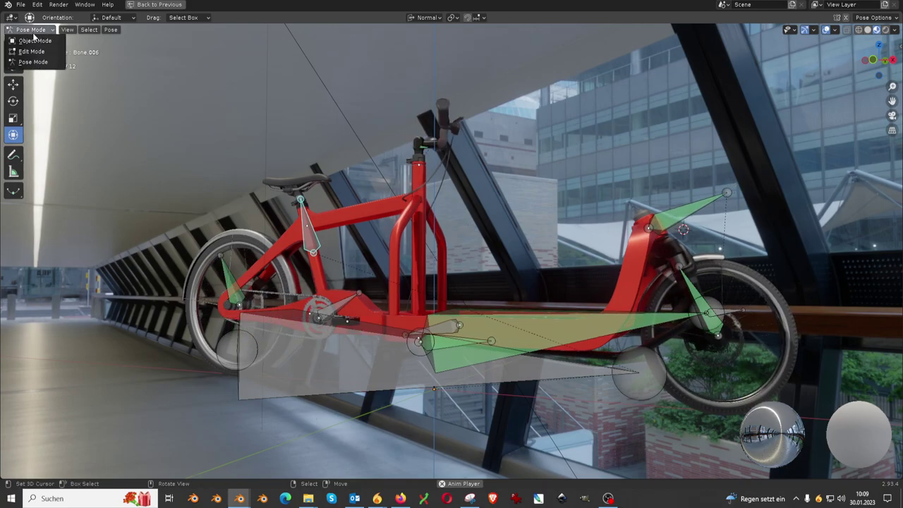
left_click(35, 44)
Step: Restore the full Shading layout, select the cargo bike and hide the overlays
key("alt+a")
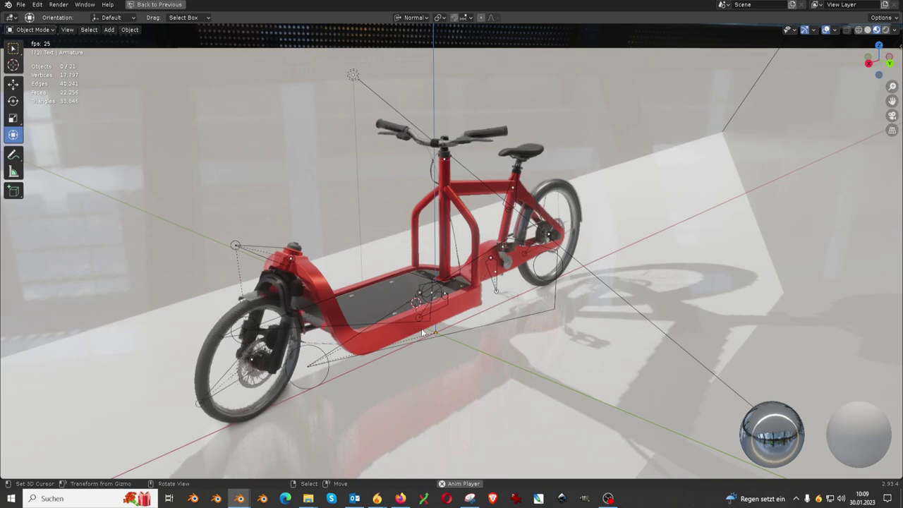
key("Up")
key("ctrl+space")
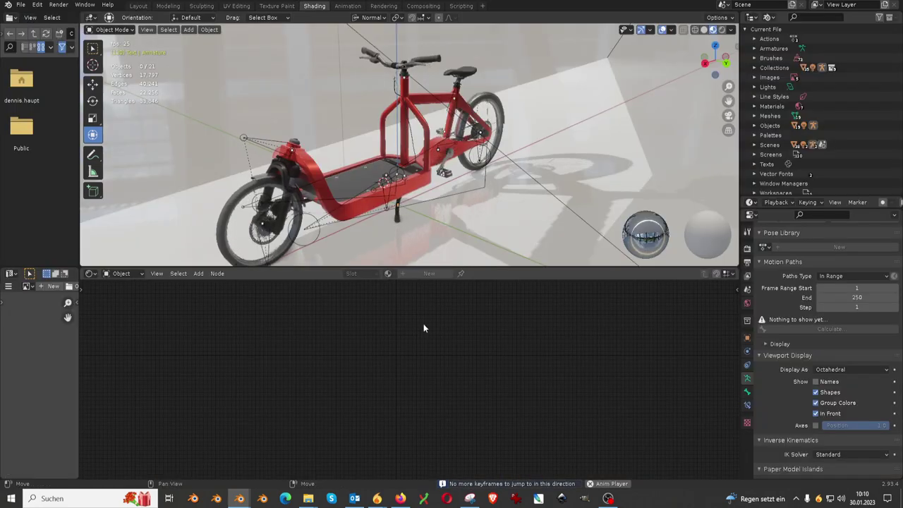
left_click(415, 113)
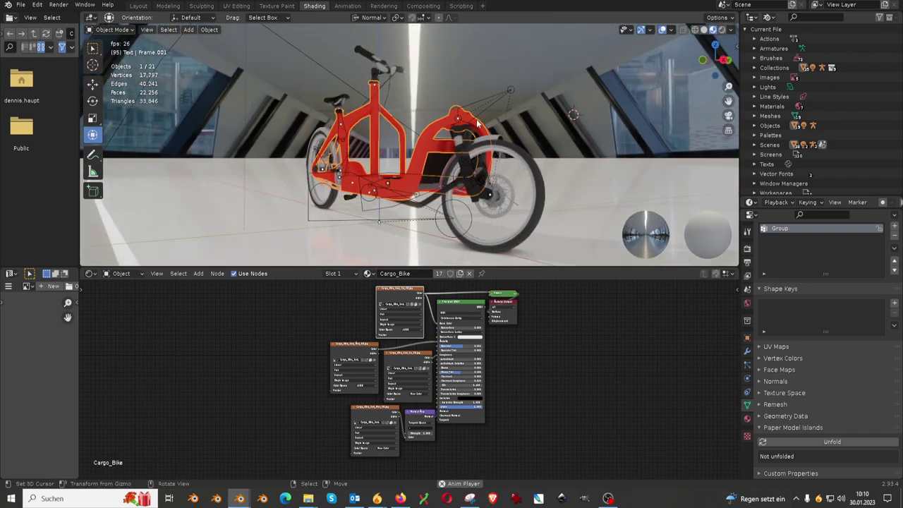
left_click(661, 31)
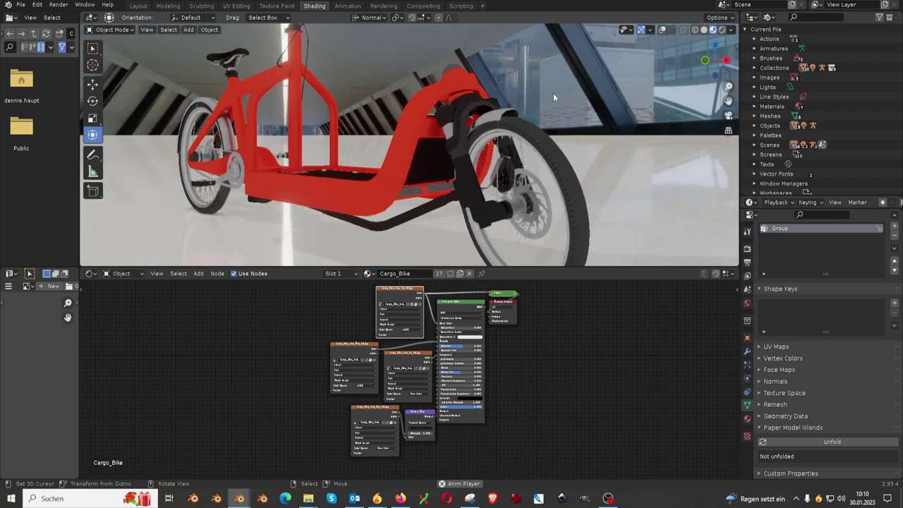
Step: Preview the left, middle-left and normal texture maps, then the red colour texture
left_click(364, 345, "ctrl+shift")
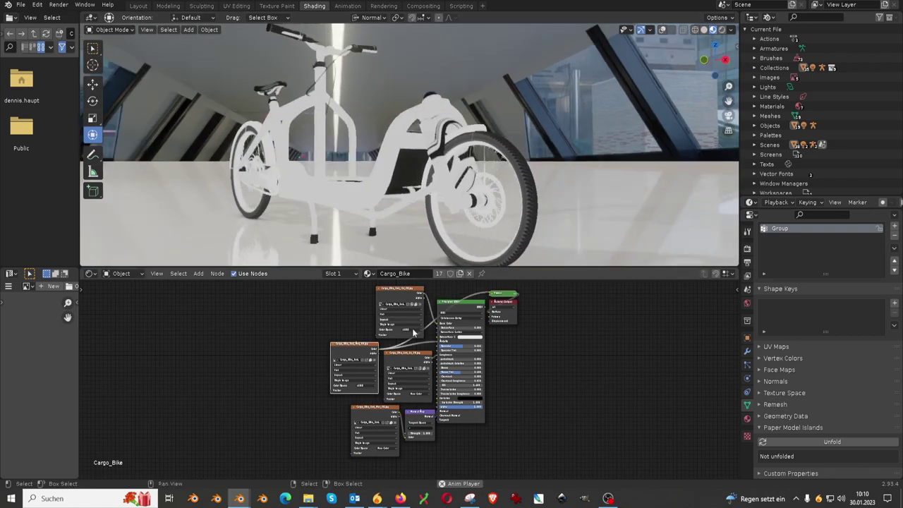
left_click(413, 360, "ctrl+shift")
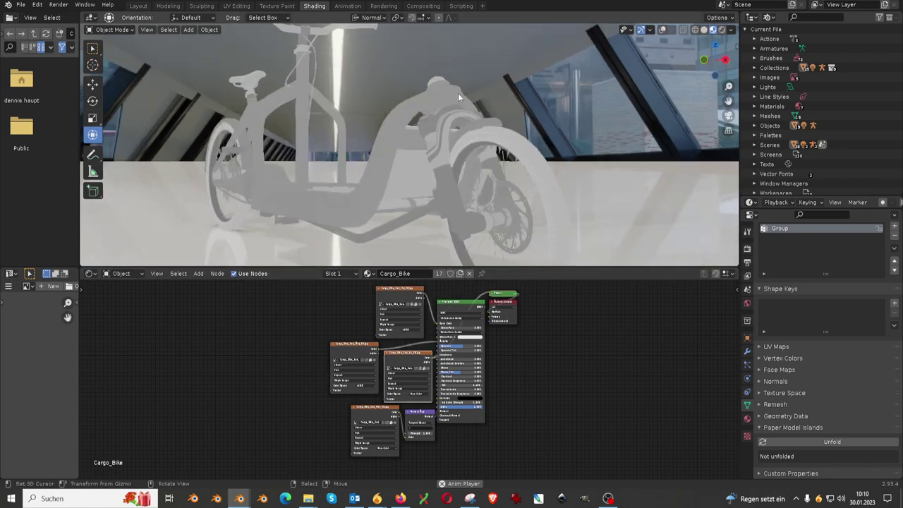
left_click(391, 411, "ctrl+shift")
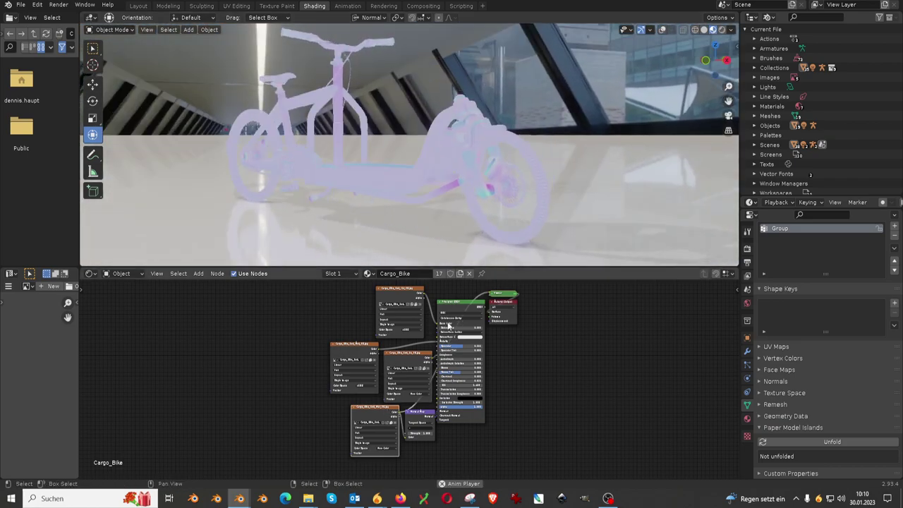
left_click(412, 290, "ctrl+shift")
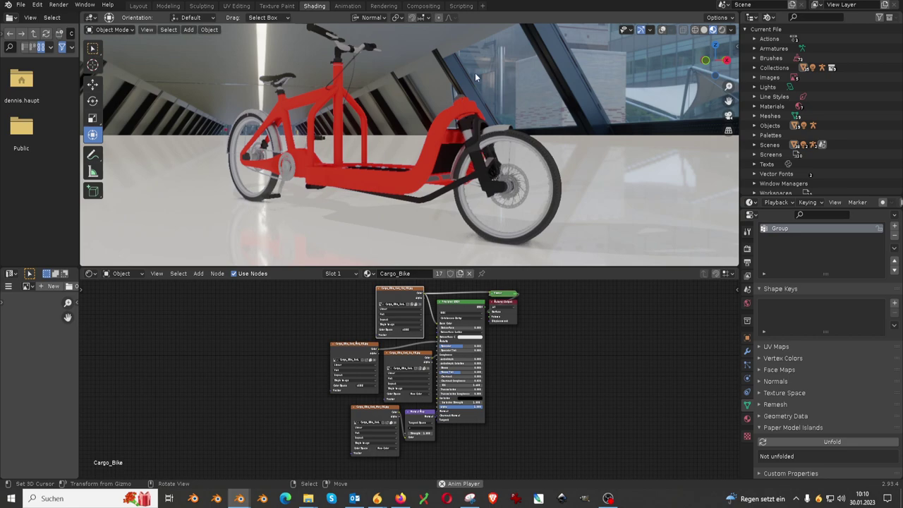
Step: Open the Sketchfab presentation, fly close to a red cargo bike, and step to the next viewpoint
left_click(400, 499)
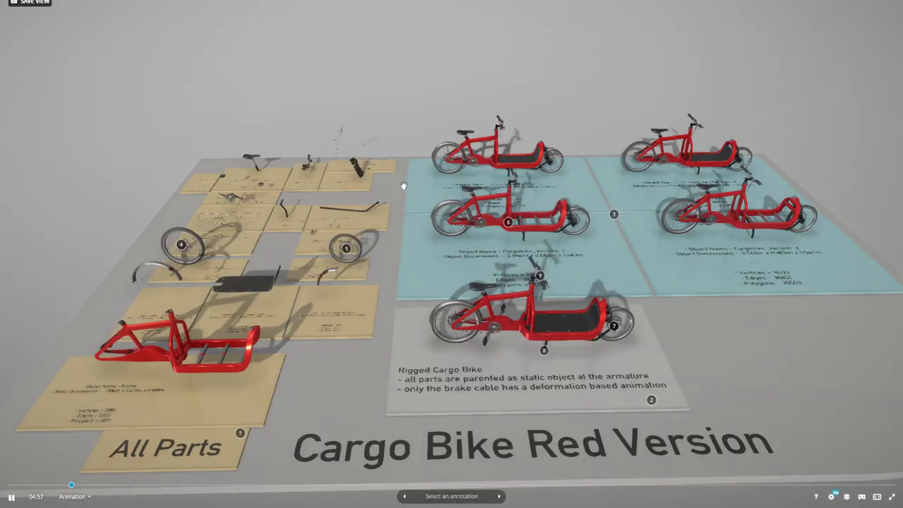
double_click(571, 322)
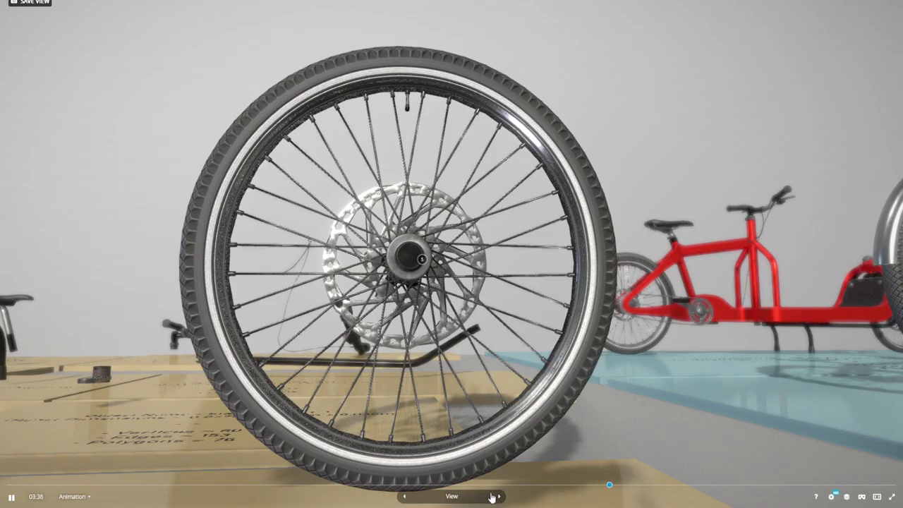
left_click(498, 498)
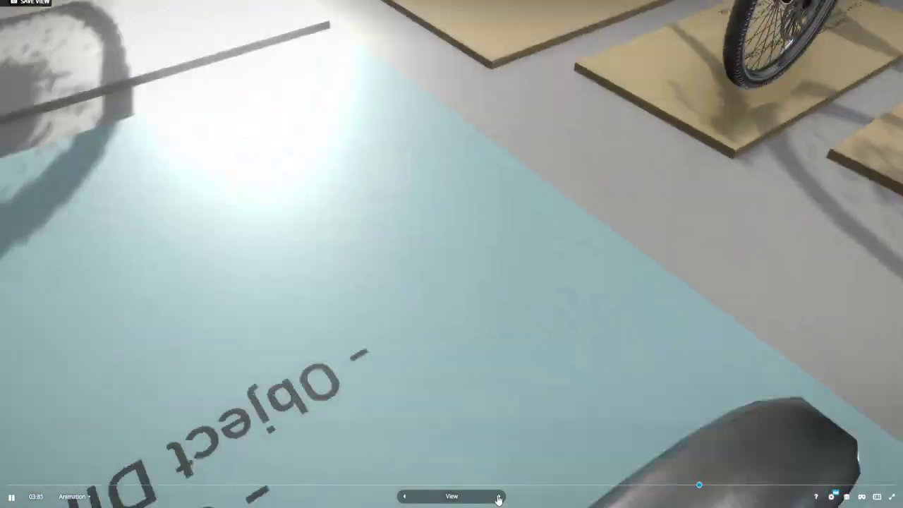